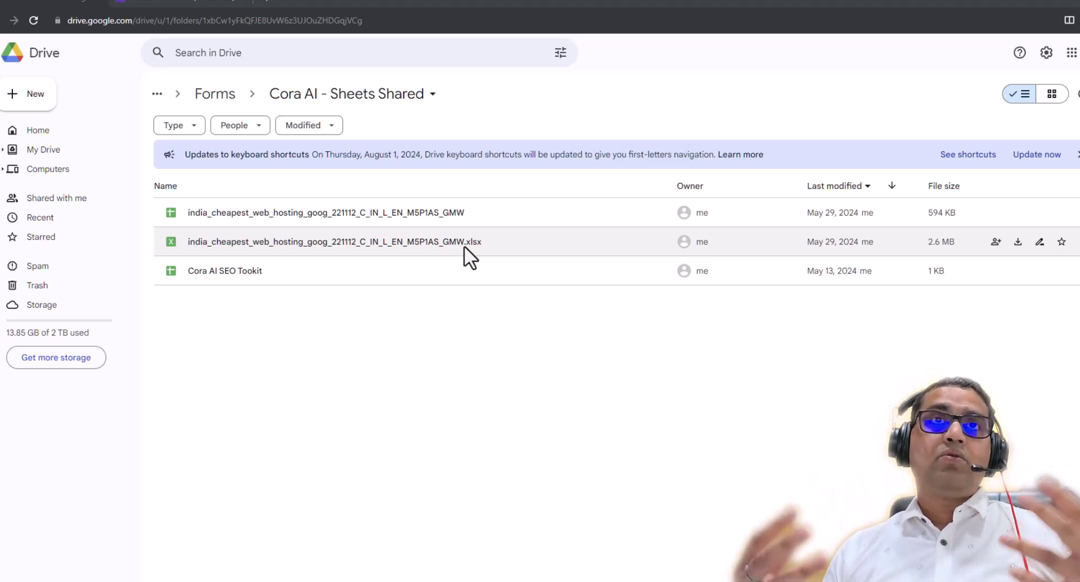
- Open the india_cheapest_web_hosting_goog_221112_C_IN_L_EN_M5P1AS_GMW.xlsx report and save it as a Google Sheets file
double_click(412, 241)
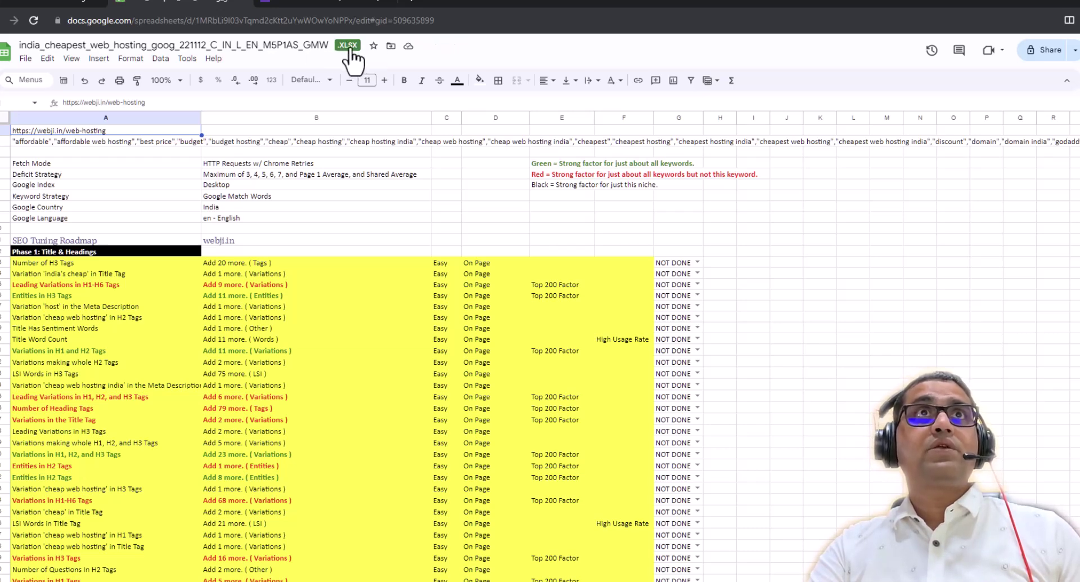
left_click(26, 59)
left_click(33, 148)
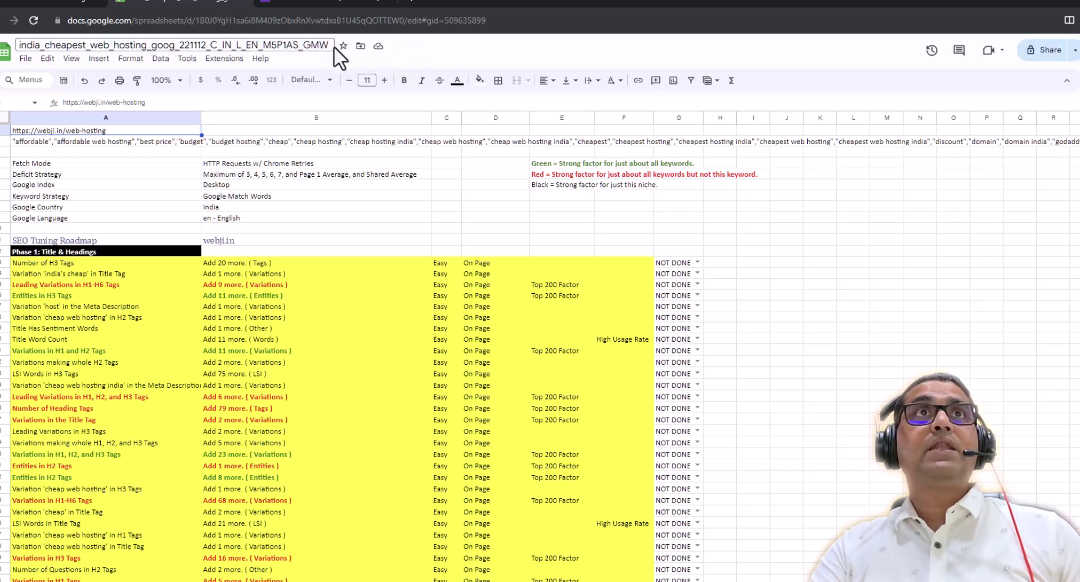
- Return to the Cora AI - Sheets Shared folder and open the Google Sheets version of the hosting report
left_click(87, 3)
left_click(508, 414)
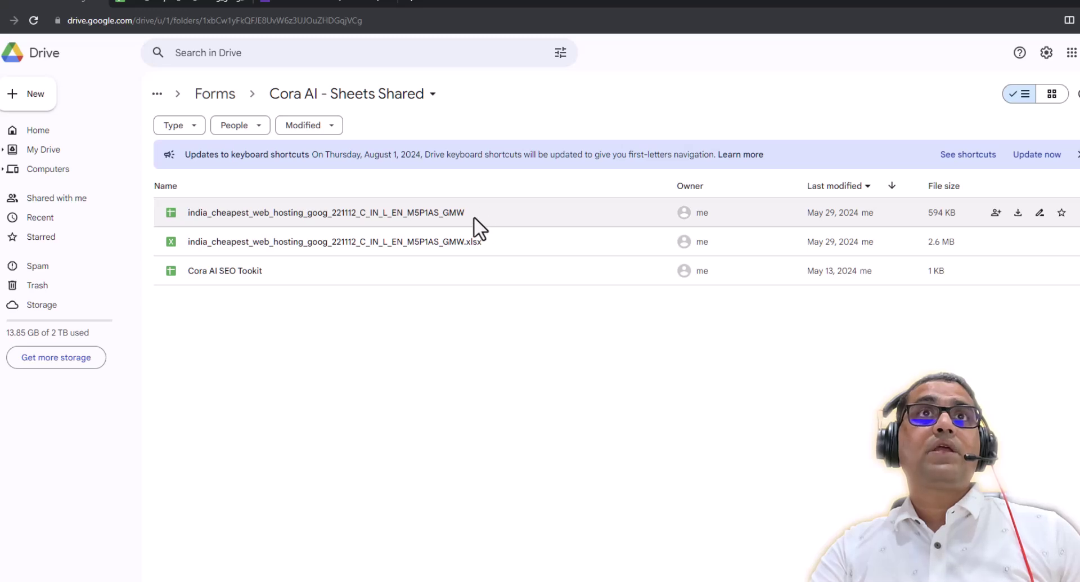
mouse_move(164, 245)
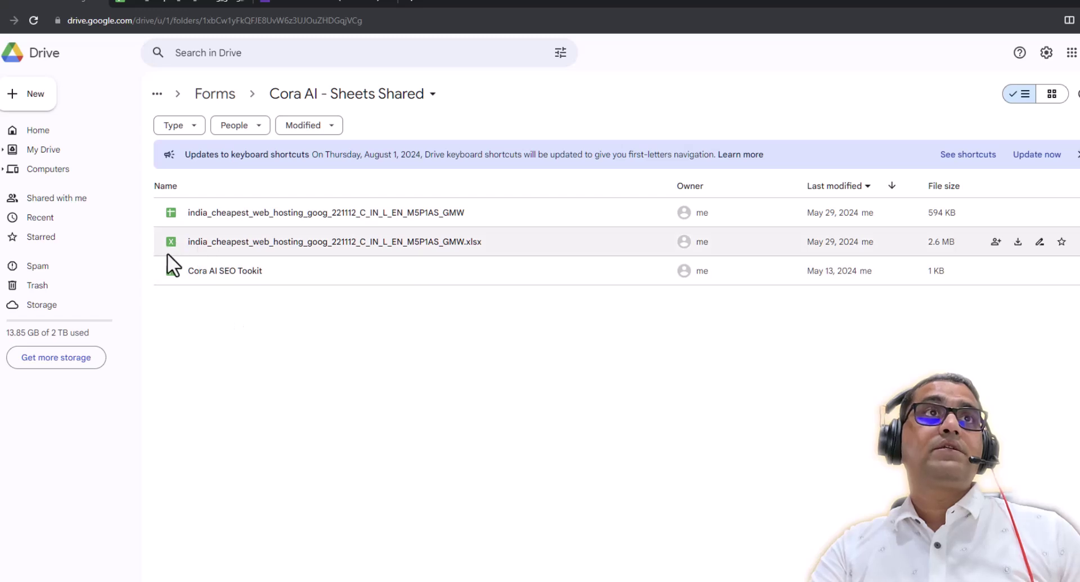
mouse_move(169, 210)
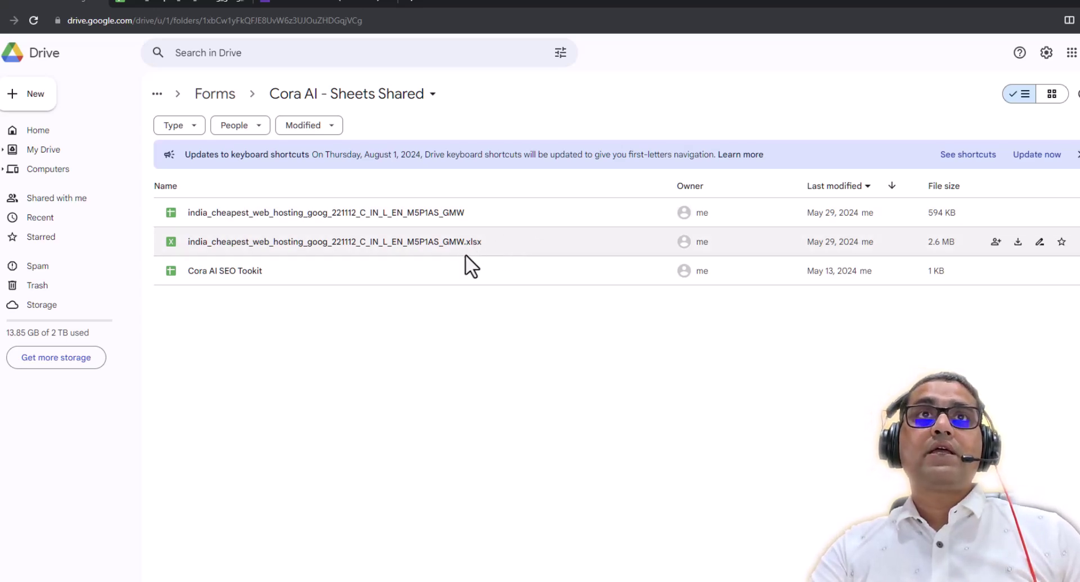
double_click(434, 220)
- View the sharing settings of the Google Sheets report, including people with access and general access, without changing them
left_click(26, 58)
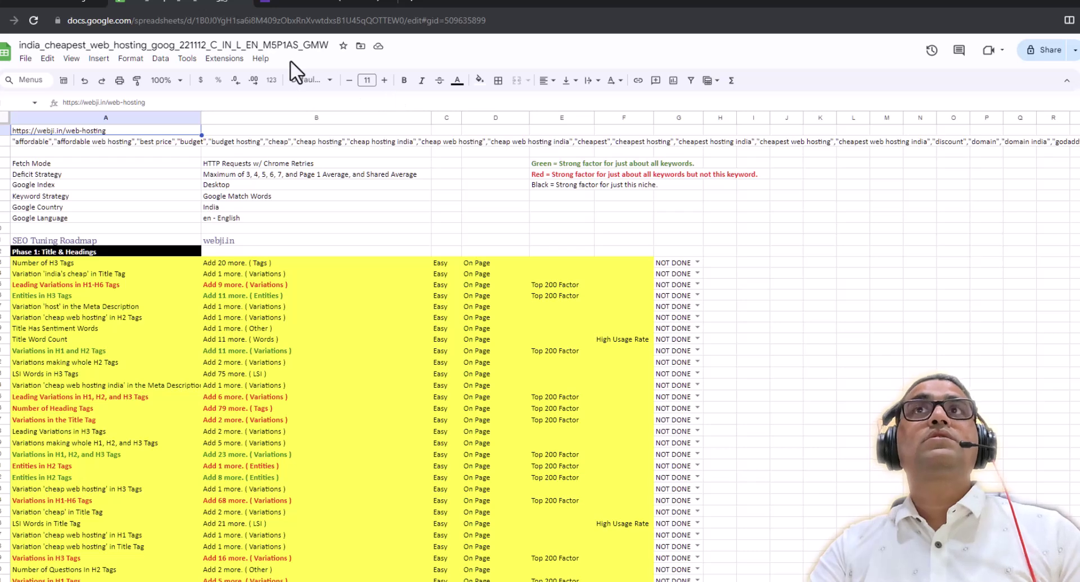
left_click(25, 59)
mouse_move(34, 156)
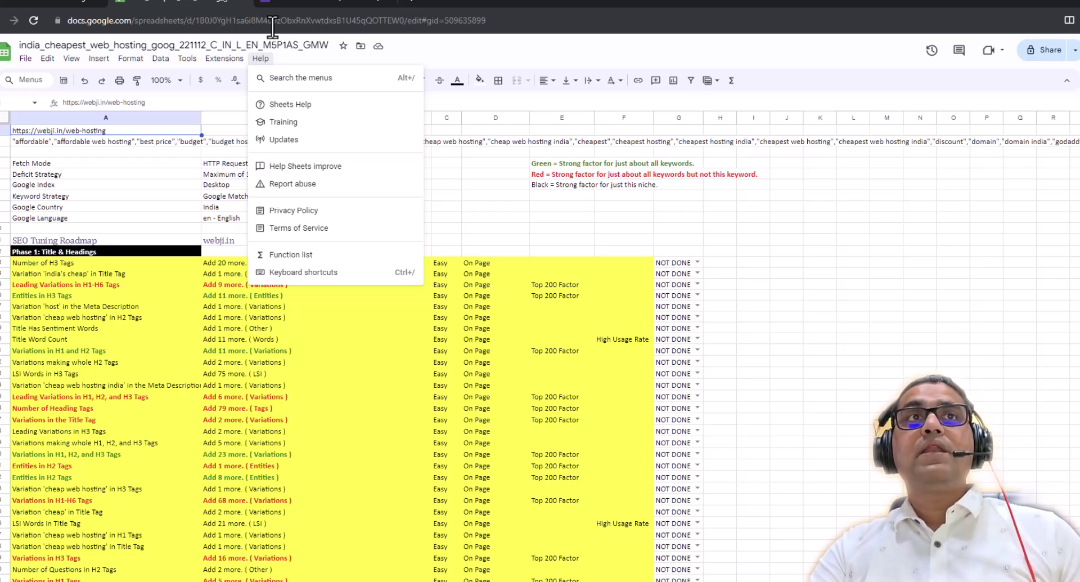
mouse_move(25, 59)
mouse_move(44, 157)
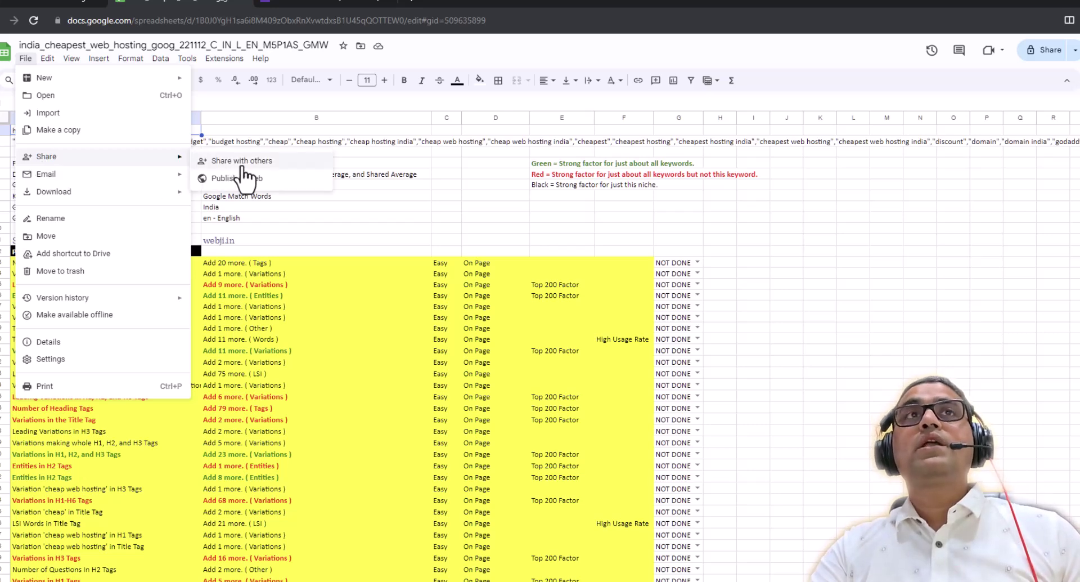
left_click(243, 162)
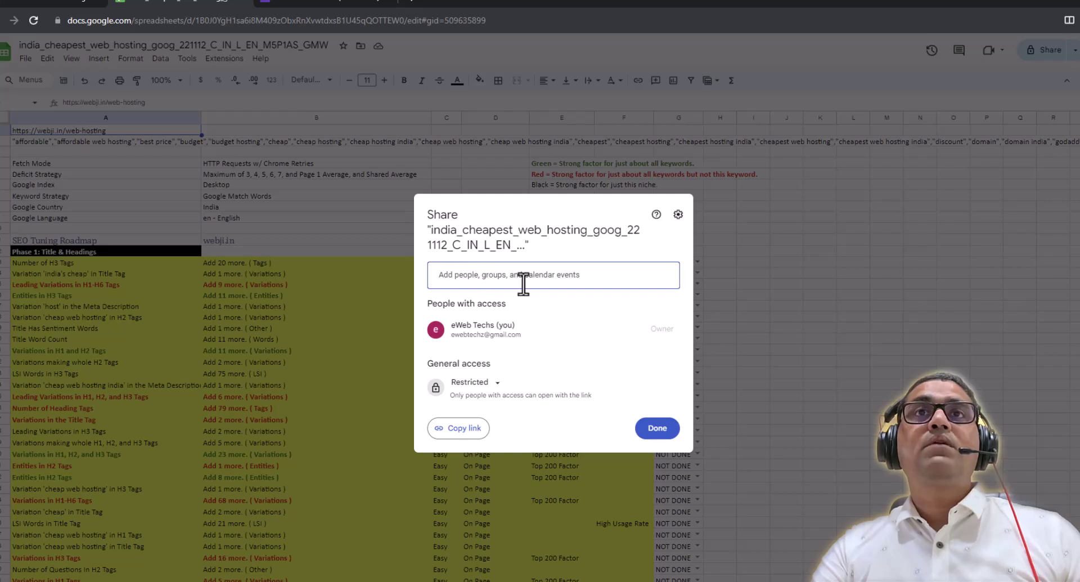
left_click(653, 421)
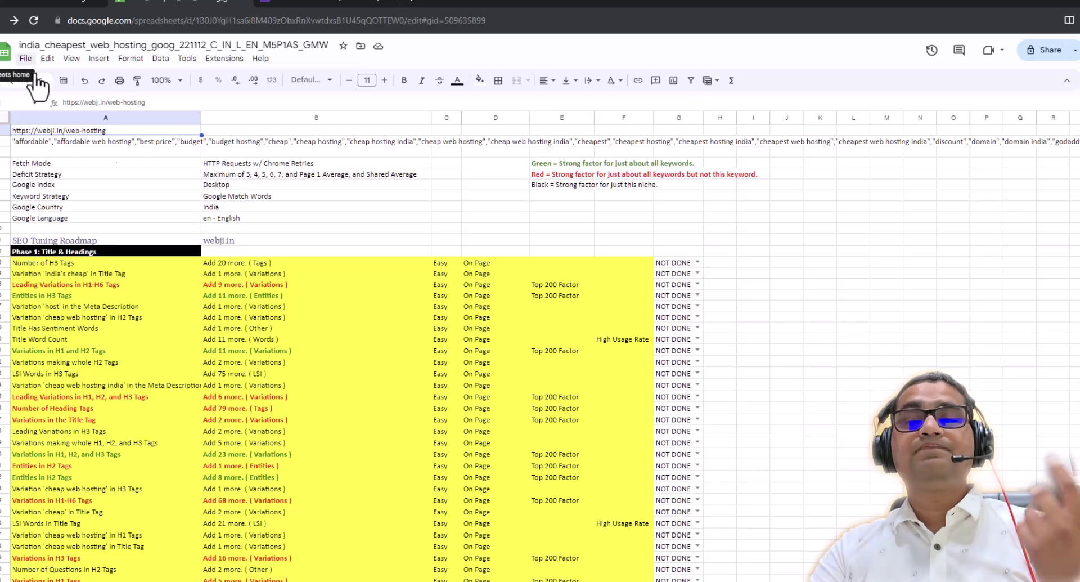
- Switch to the Cora AI SEO Toolkit (Pro Version) form and review its questions
left_click(46, 2)
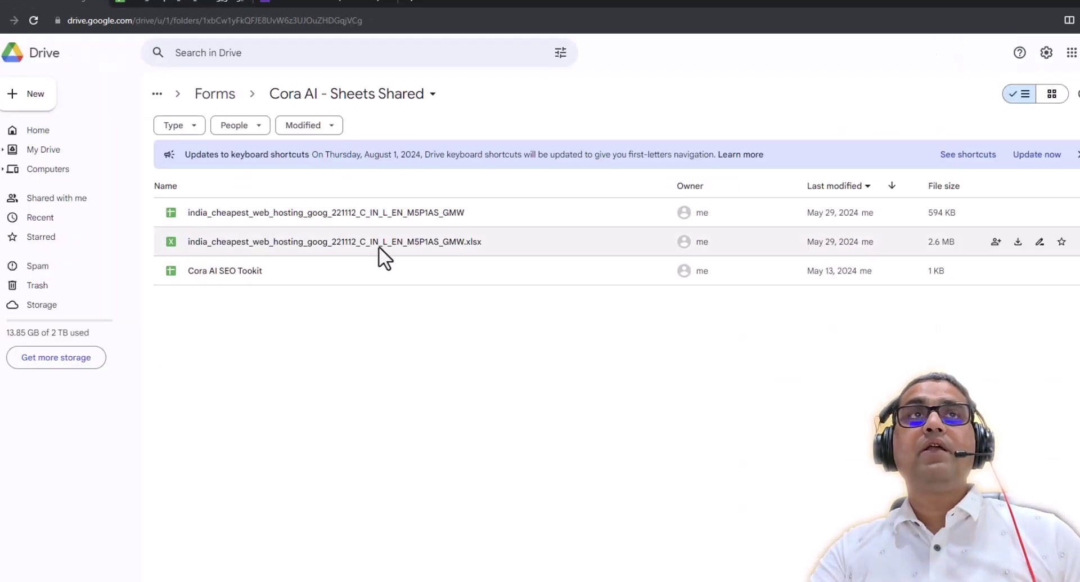
left_click(171, 2)
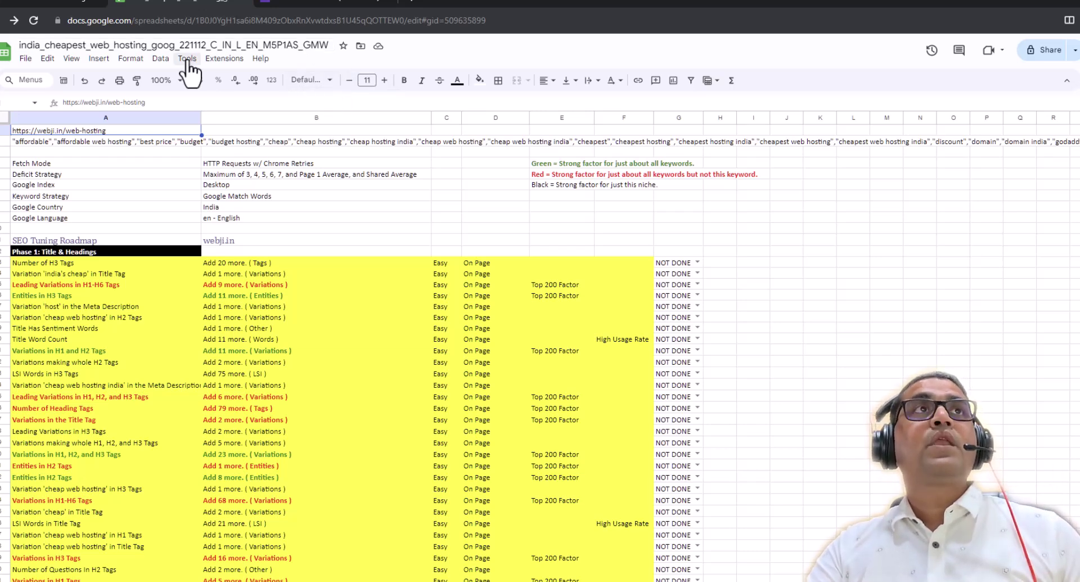
left_click(292, 3)
scroll(234, 210, "down", 2)
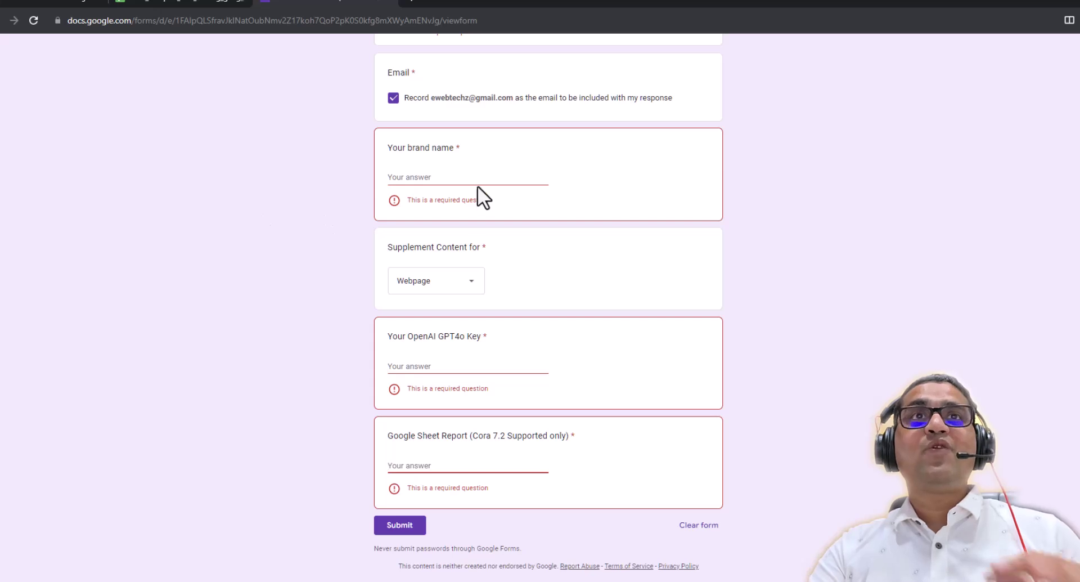
scroll(545, 367, "up", 2)
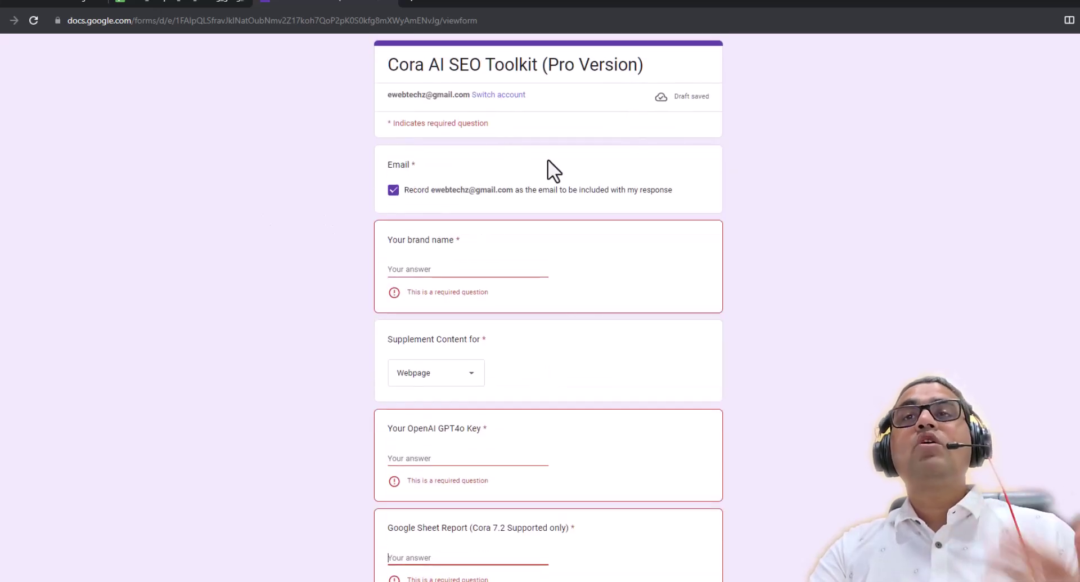
- Check which account e-mail address the form is signed in with and records with the response
double_click(405, 96)
left_click_drag(405, 95, 460, 100)
left_click(383, 110)
left_click_drag(389, 95, 455, 96)
left_click(386, 97)
left_click_drag(387, 96, 468, 97)
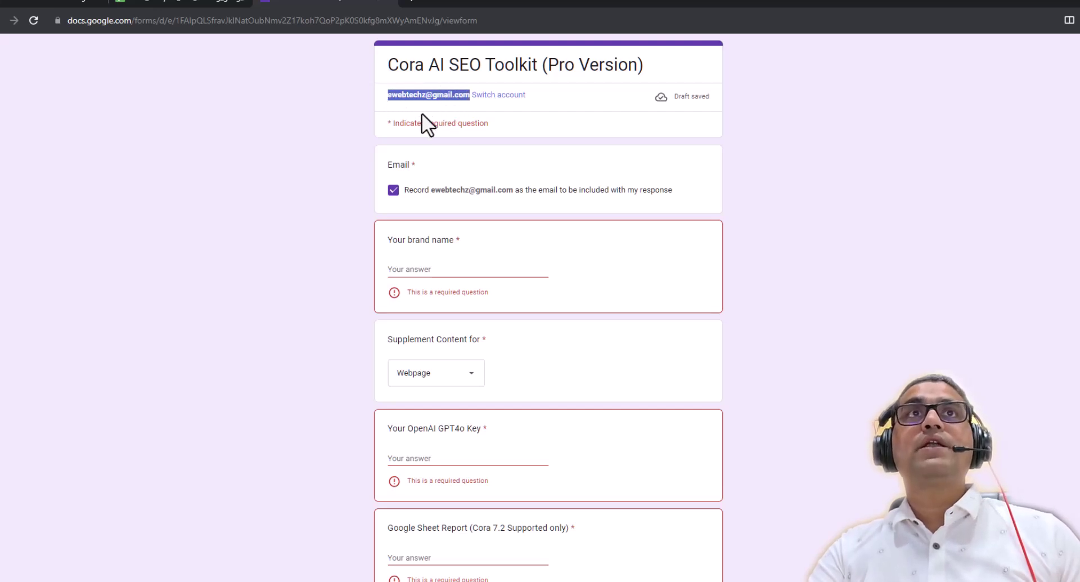
left_click(405, 106)
left_click_drag(388, 95, 462, 97)
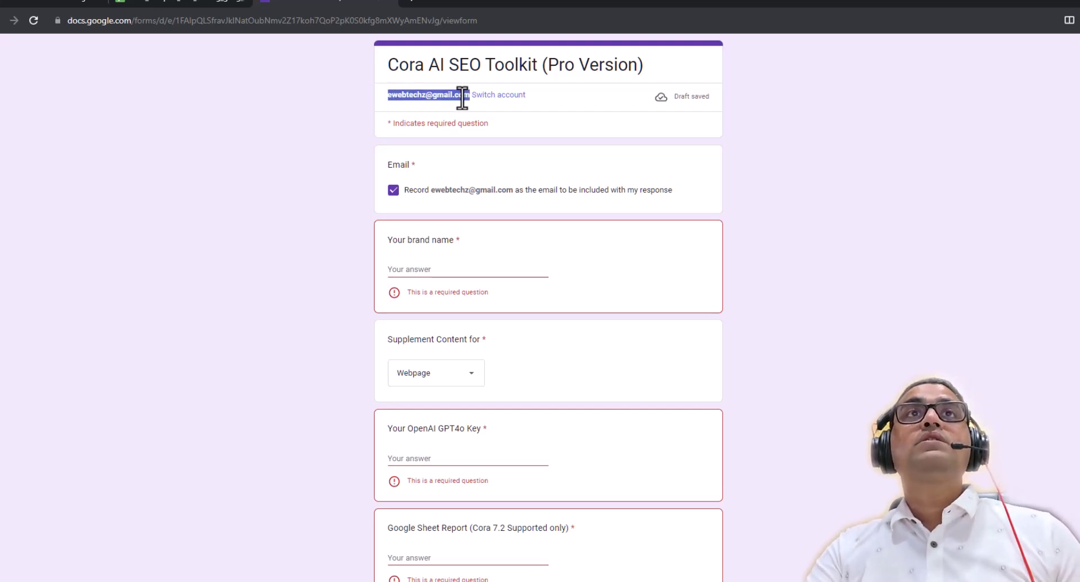
left_click(349, 126)
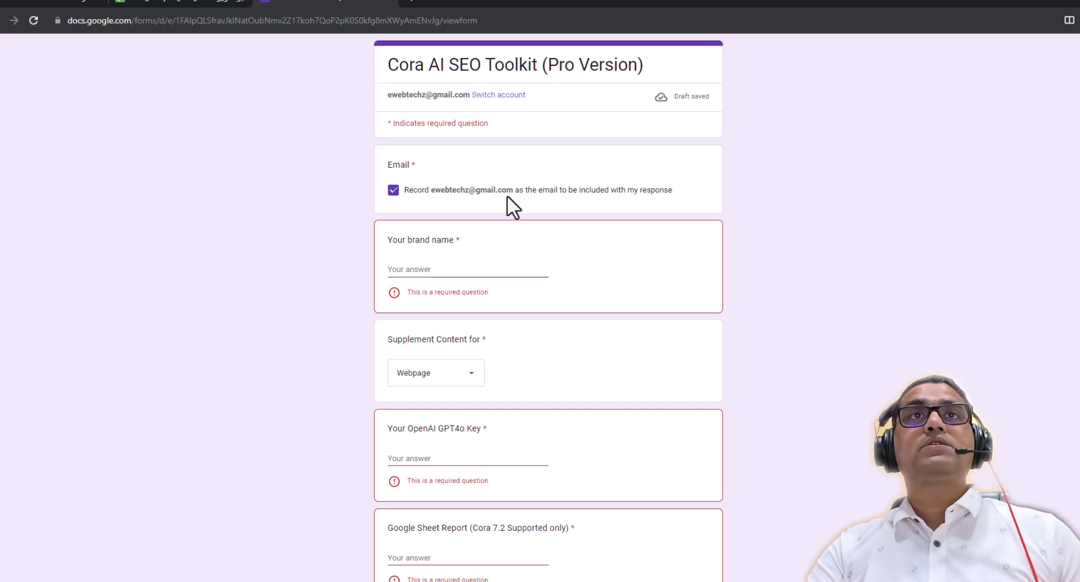
scroll(548, 274, "down", 1)
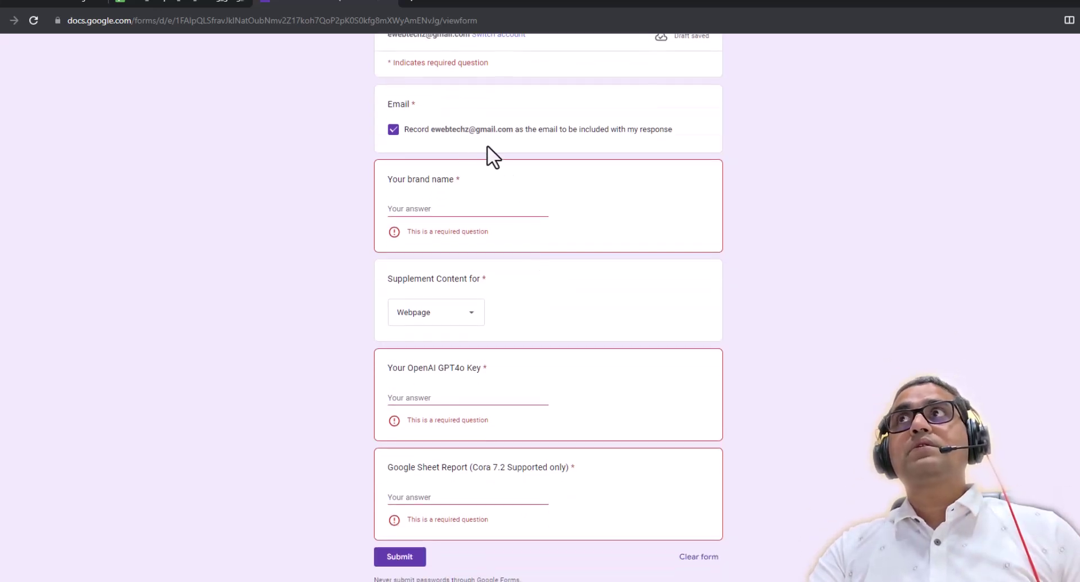
scroll(425, 128, "up", 1)
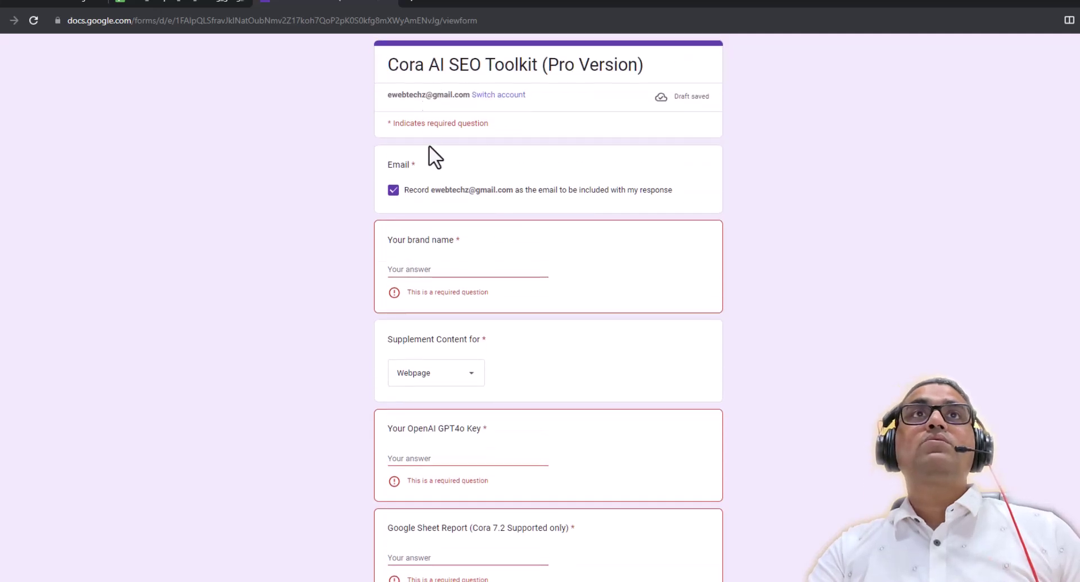
- Enter Webji as the brand name and choose Webpage for the supplement content
scroll(469, 247, "down", 1)
left_click(446, 208)
type("Webji")
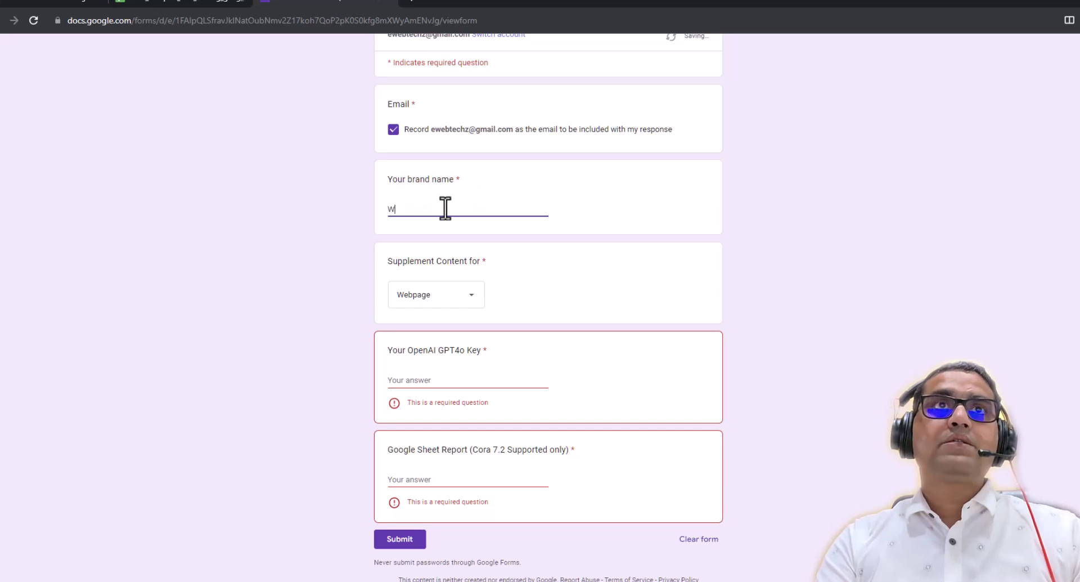
left_click(623, 293)
left_click(443, 299)
left_click(435, 301)
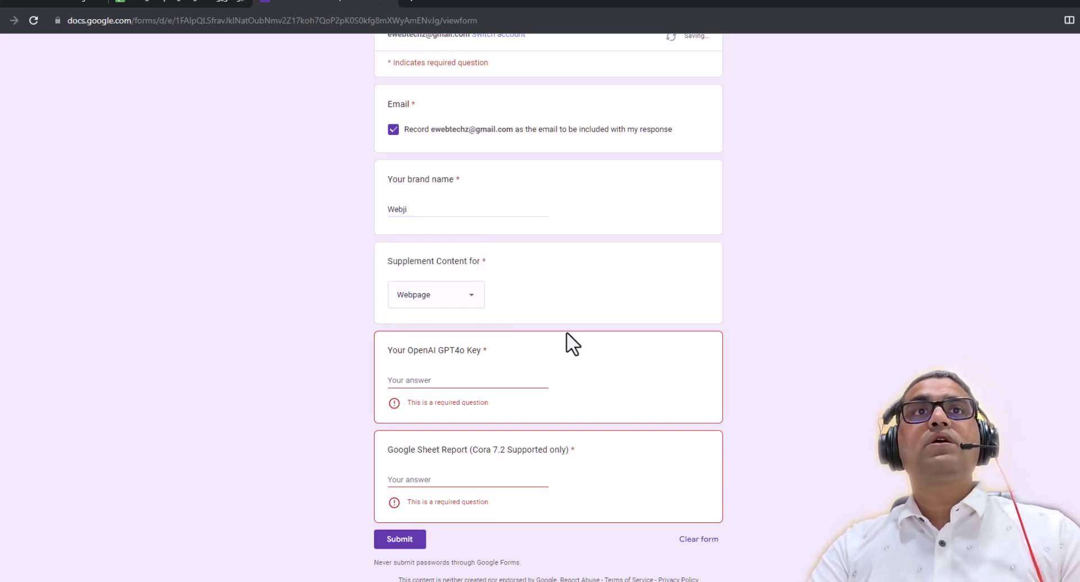
scroll(565, 330, "down", 1)
left_click(478, 365)
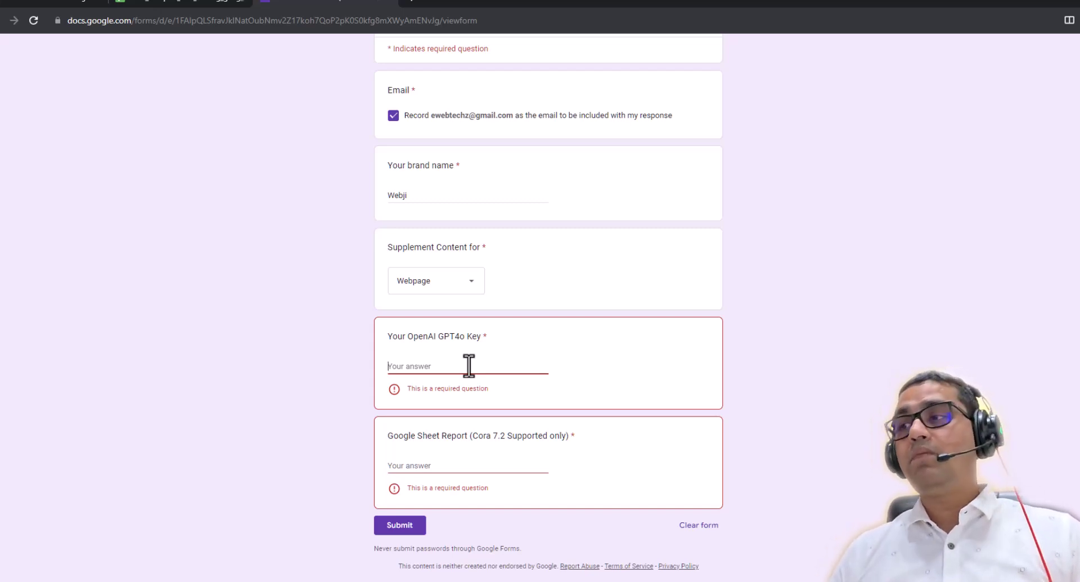
left_click(468, 365)
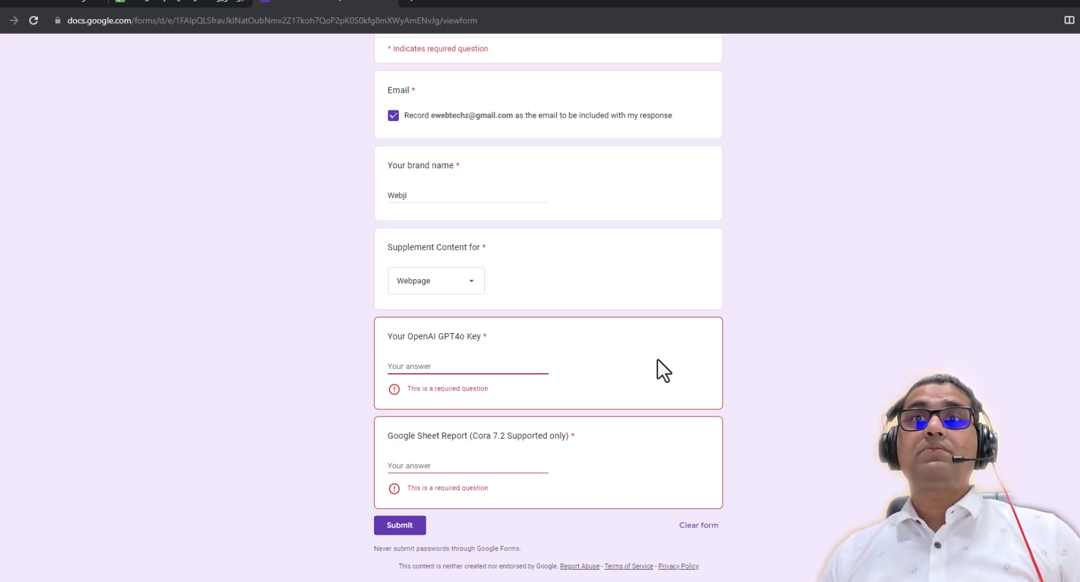
scroll(603, 363, "up", 1)
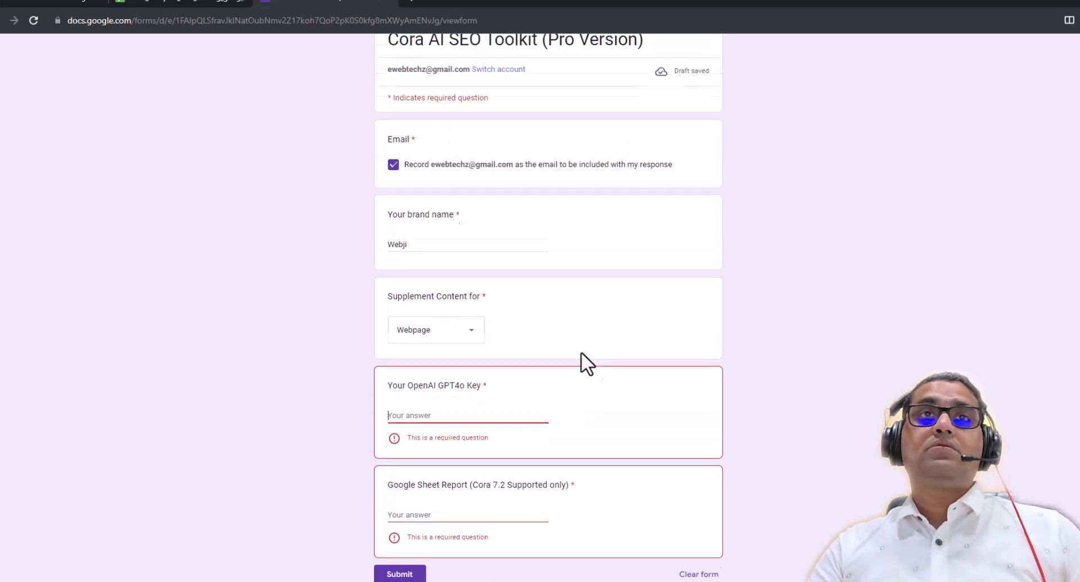
scroll(673, 450, "down", 1)
- Copy the spreadsheet ID from the Google Sheets report's URL and paste it as the form's Google Sheet Report answer
left_click(475, 466)
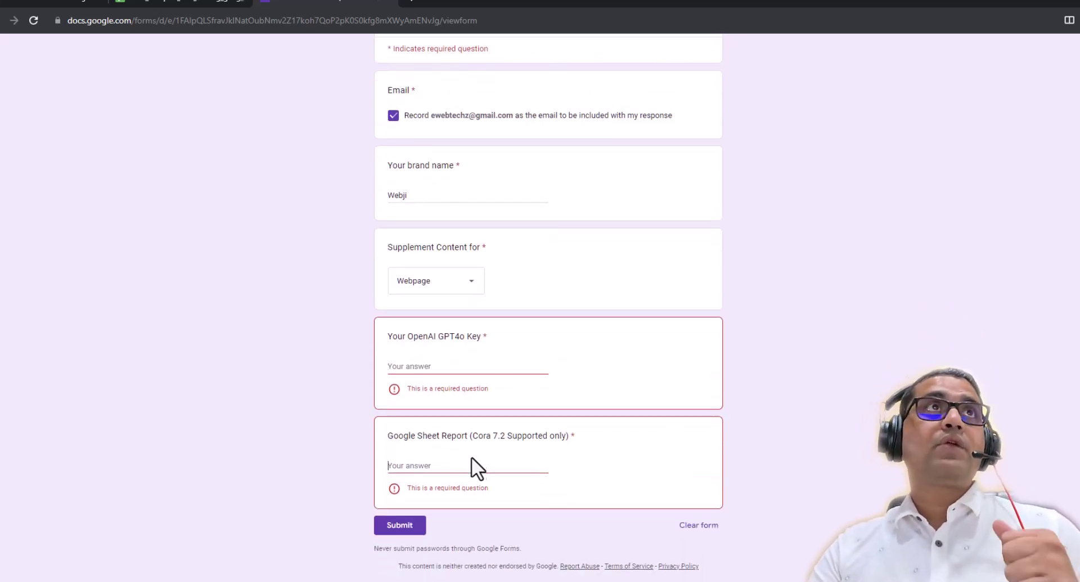
left_click(186, 4)
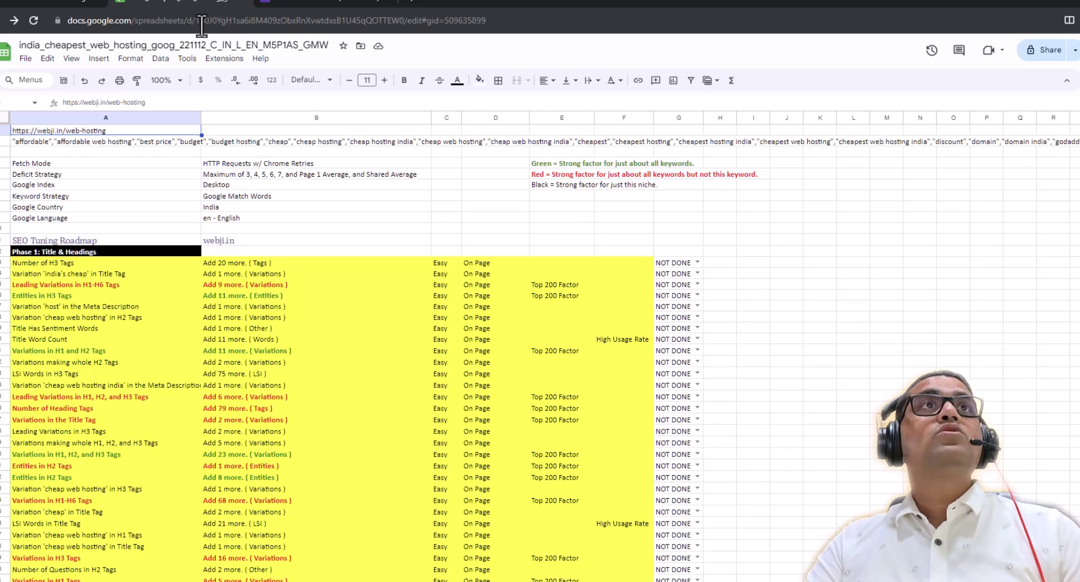
left_click_drag(195, 25, 403, 23)
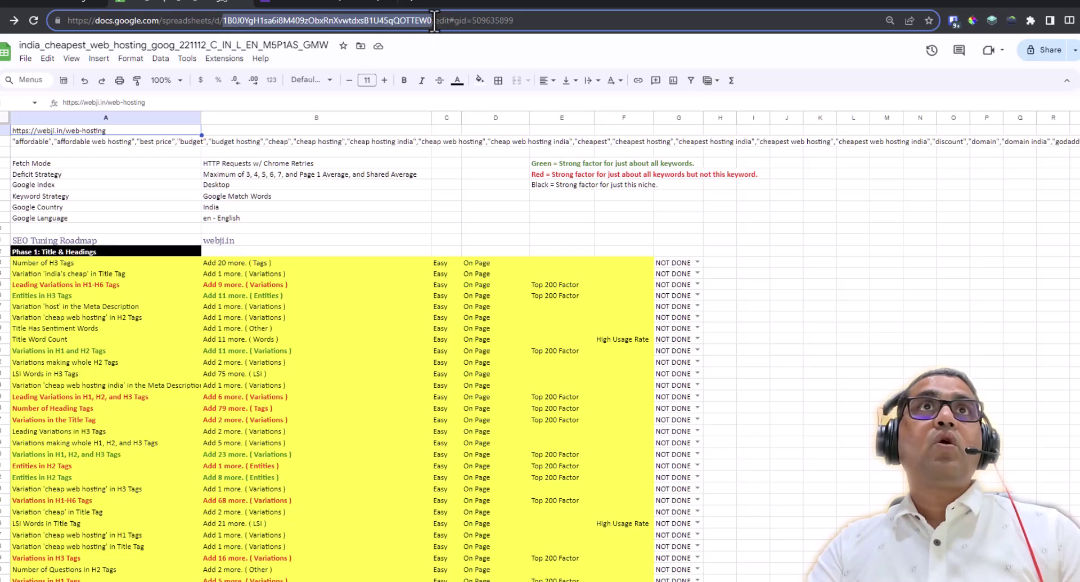
left_click(224, 22)
left_click_drag(224, 21, 438, 28)
key("ctrl+c")
key("BackSpace")
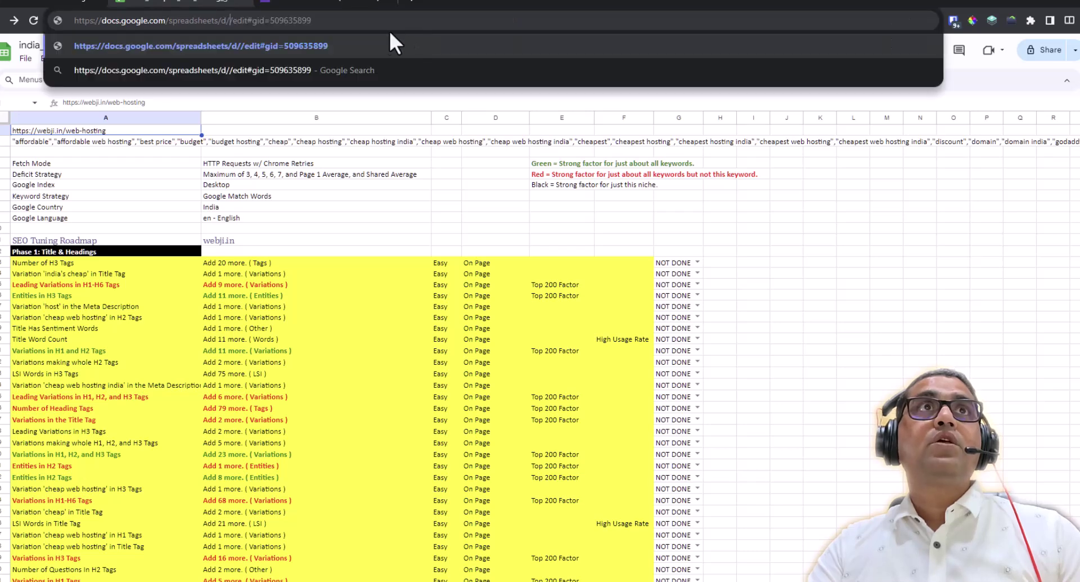
left_click(349, 3)
left_click(531, 462)
key("ctrl+v")
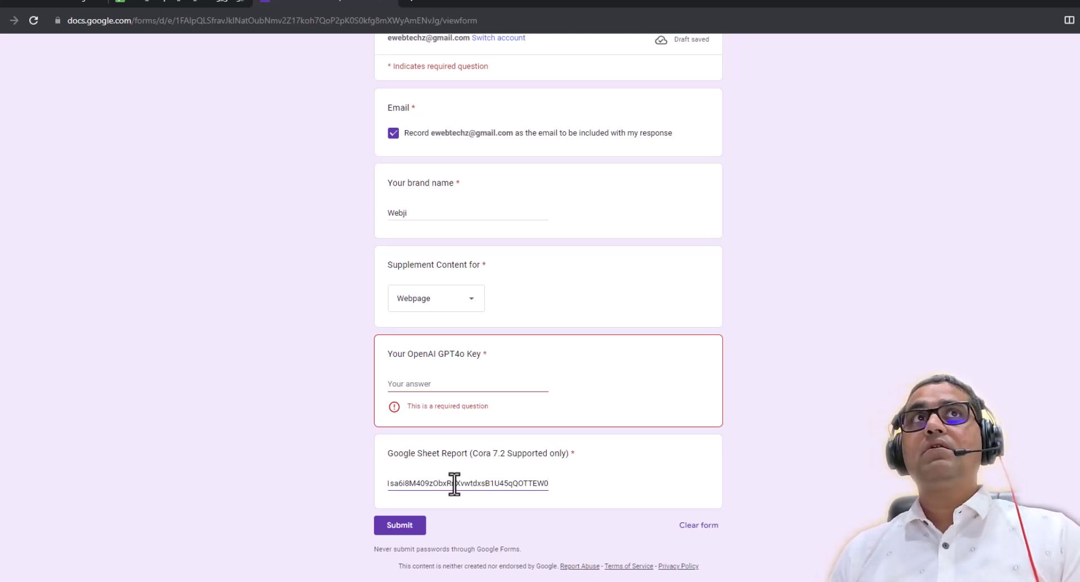
- Recheck the report spreadsheet's URL, and return to the form's empty OpenAI GPT4o Key answer
left_click(176, 4)
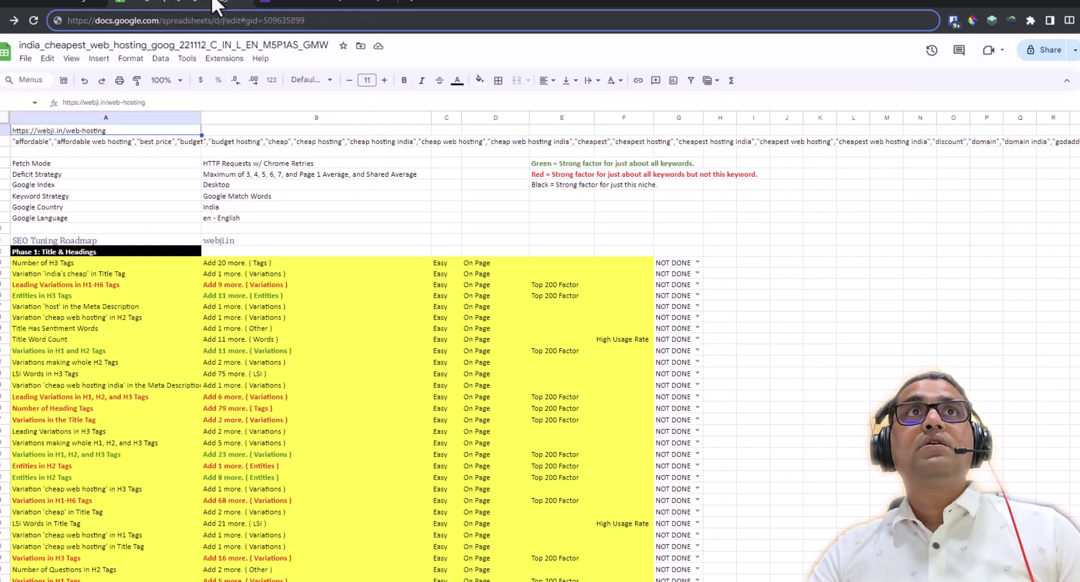
left_click(346, 3)
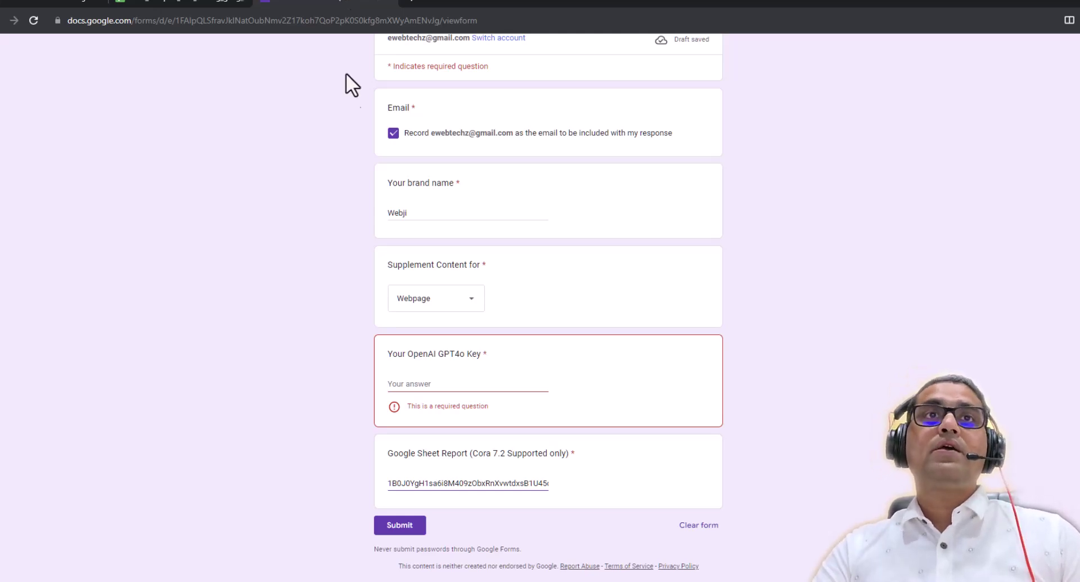
left_click(452, 384)
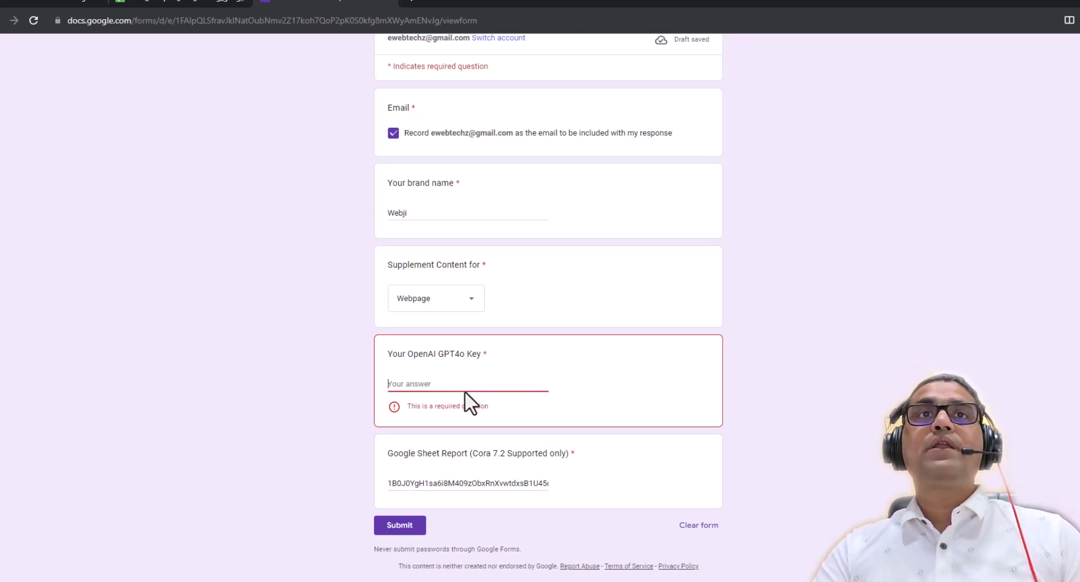